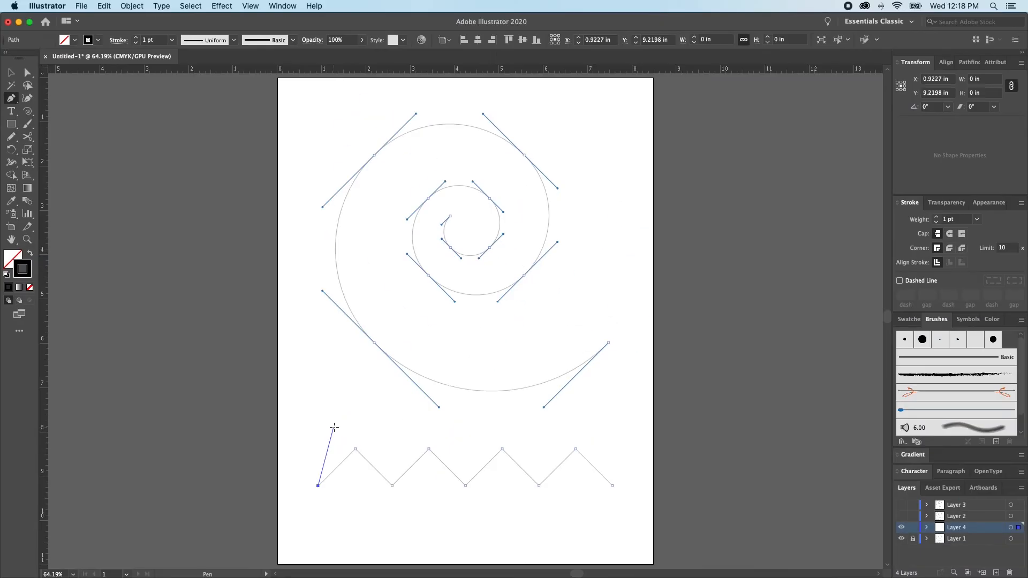
{"action": "left_click_drag", "start_coordinate": [356, 428], "coordinate": [413, 429]}
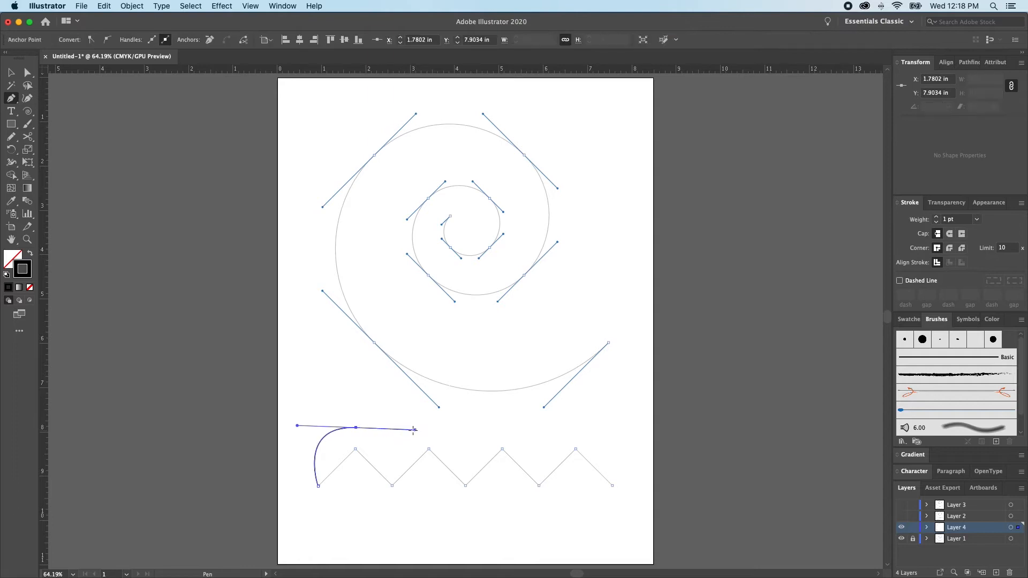
{"action": "key", "text": "super+z"}
{"action": "left_click", "coordinate": [351, 420]}
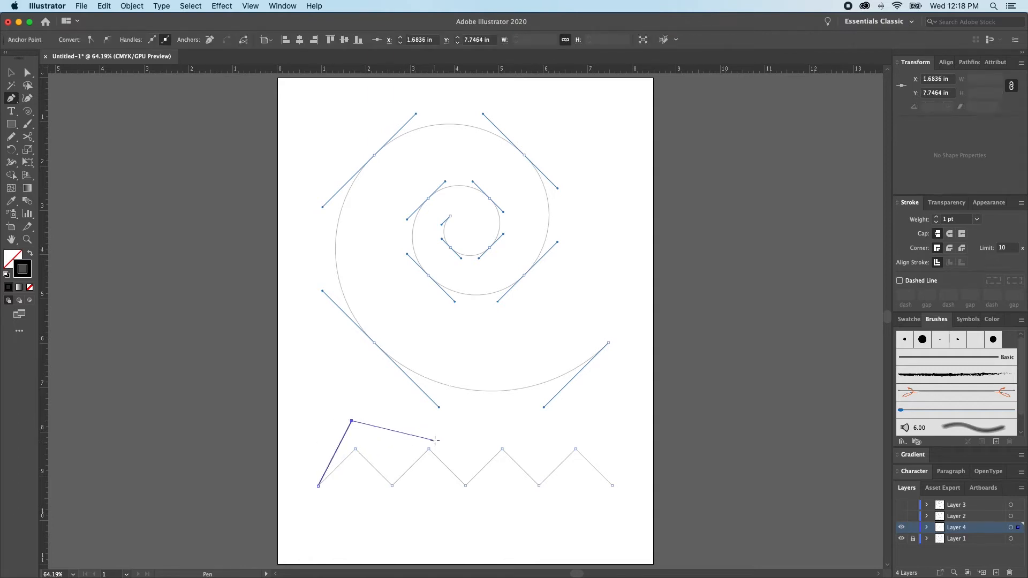
{"action": "key", "text": "super+z"}
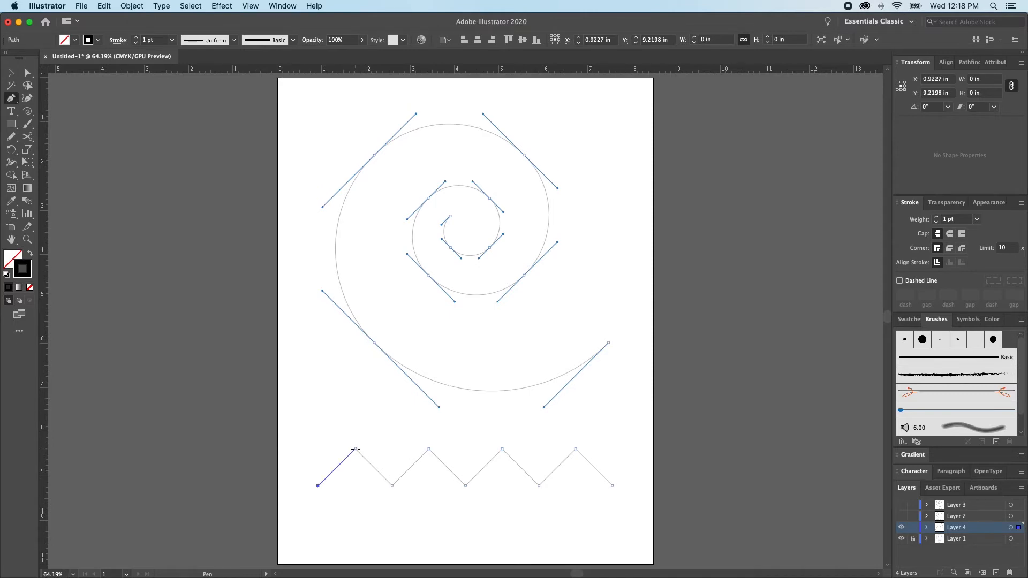
Trace the zigzag template with straight Pen segments through each corner to its far end, and finish the open path.
{"action": "left_click", "coordinate": [356, 449]}
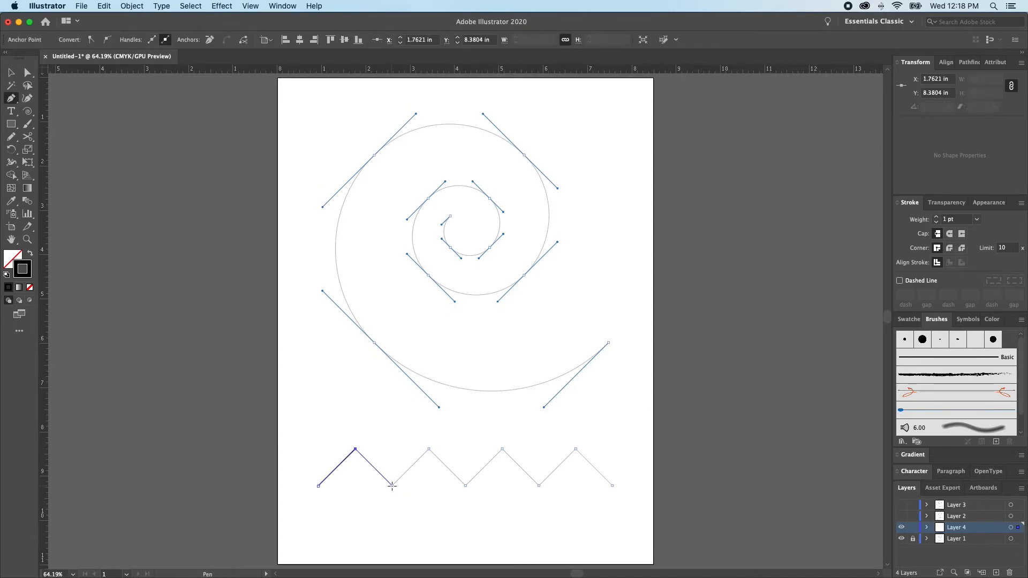
{"action": "left_click", "coordinate": [393, 486]}
{"action": "left_click", "coordinate": [465, 486]}
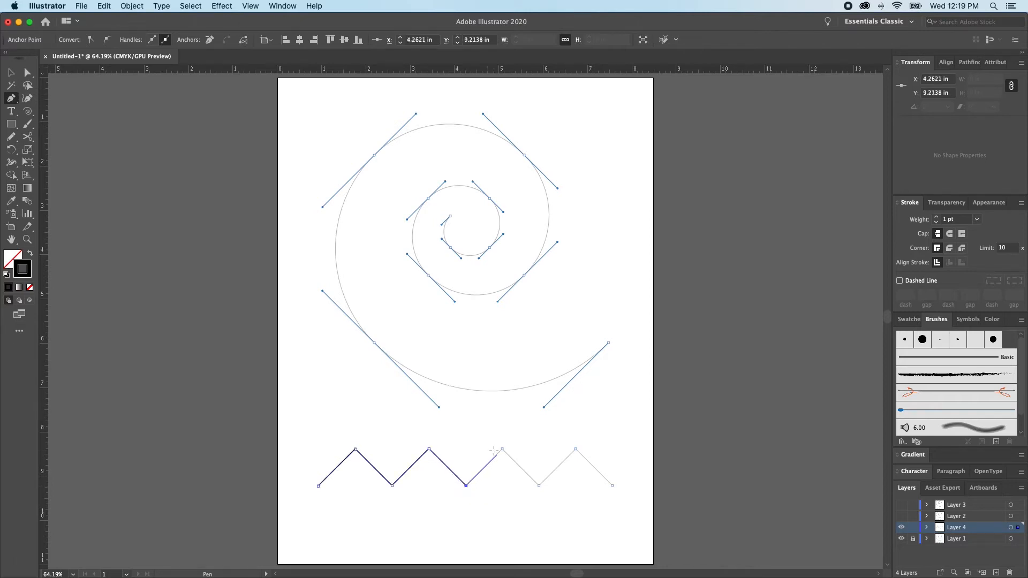
{"action": "left_click", "coordinate": [502, 449]}
{"action": "left_click", "coordinate": [539, 486]}
{"action": "left_click", "coordinate": [576, 448]}
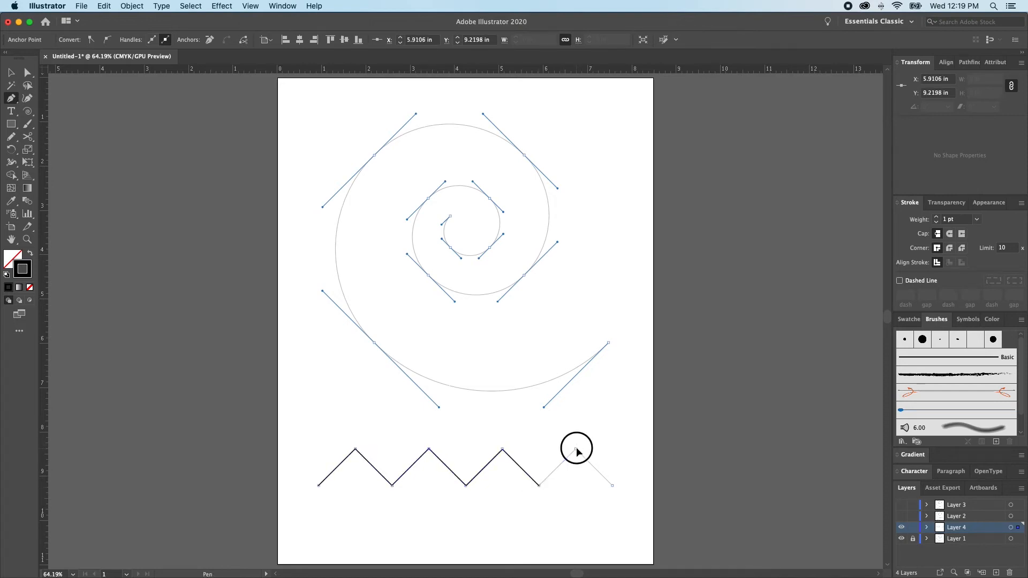
{"action": "left_click", "coordinate": [612, 486]}
{"action": "left_click", "coordinate": [610, 493], "text": "super"}
Nudge the traced zigzag path slightly so it lines up with the template, and deselect it.
{"action": "scroll", "coordinate": [581, 452], "scroll_direction": "up", "scroll_amount": 5}
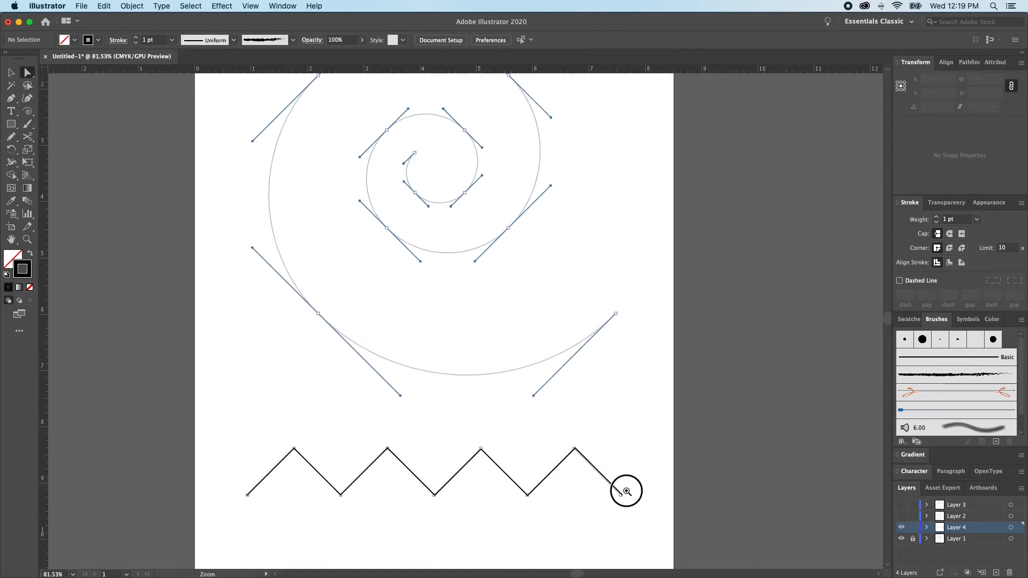
{"action": "left_click", "coordinate": [597, 473]}
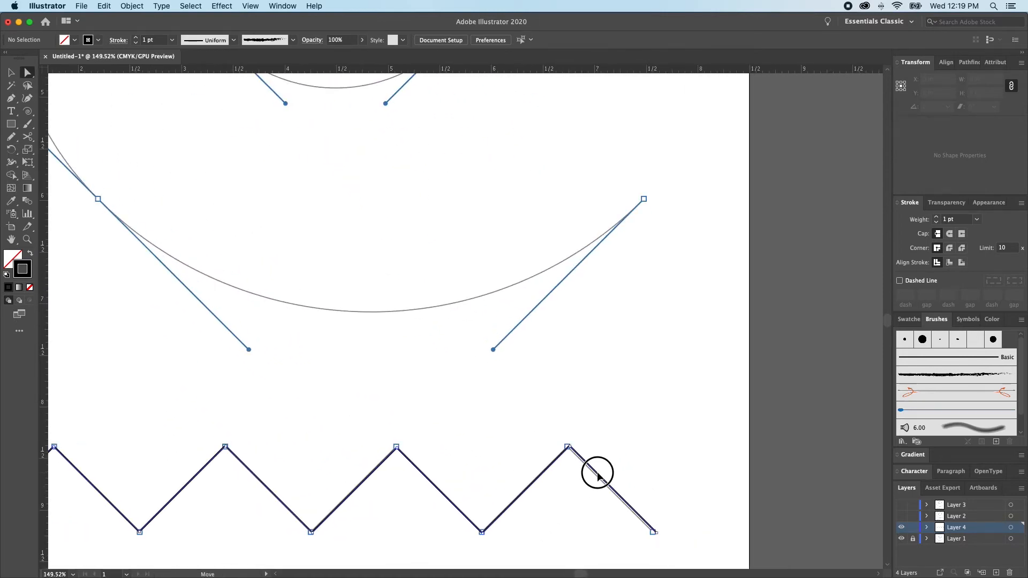
{"action": "mouse_move", "coordinate": [597, 474]}
{"action": "left_mouse_down"}
{"action": "mouse_move", "coordinate": [648, 439]}
{"action": "mouse_move", "coordinate": [608, 481]}
{"action": "mouse_move", "coordinate": [595, 476]}
{"action": "mouse_move", "coordinate": [624, 454]}
{"action": "mouse_move", "coordinate": [594, 473]}
{"action": "left_mouse_up"}
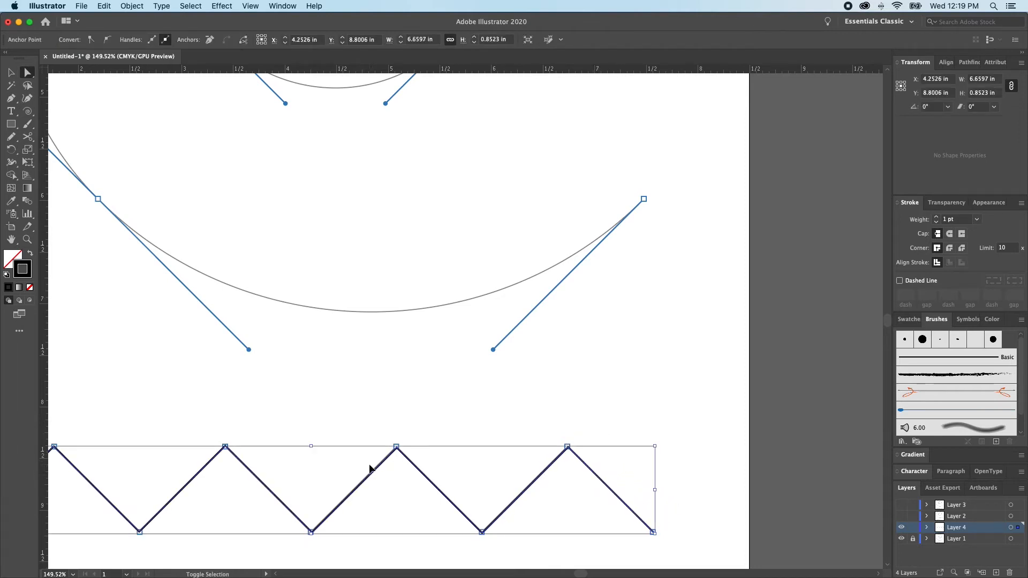
{"action": "key", "text": "super+shift+a"}
{"action": "left_click", "coordinate": [348, 476]}
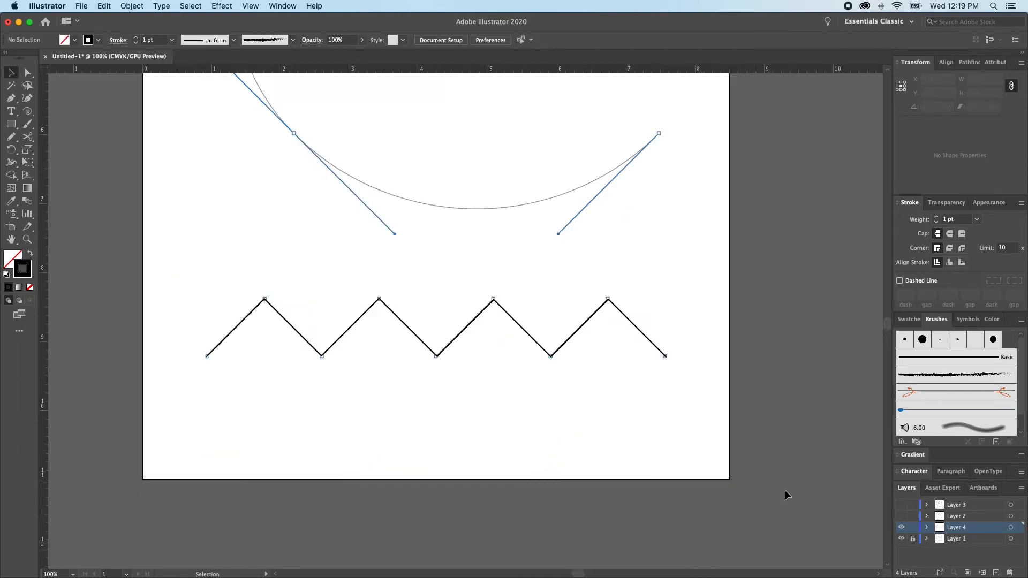
Hide Layer 1 to inspect the traced zigzag on its own, and show the layer again.
{"action": "left_click", "coordinate": [901, 539]}
{"action": "key", "text": "super+minus"}
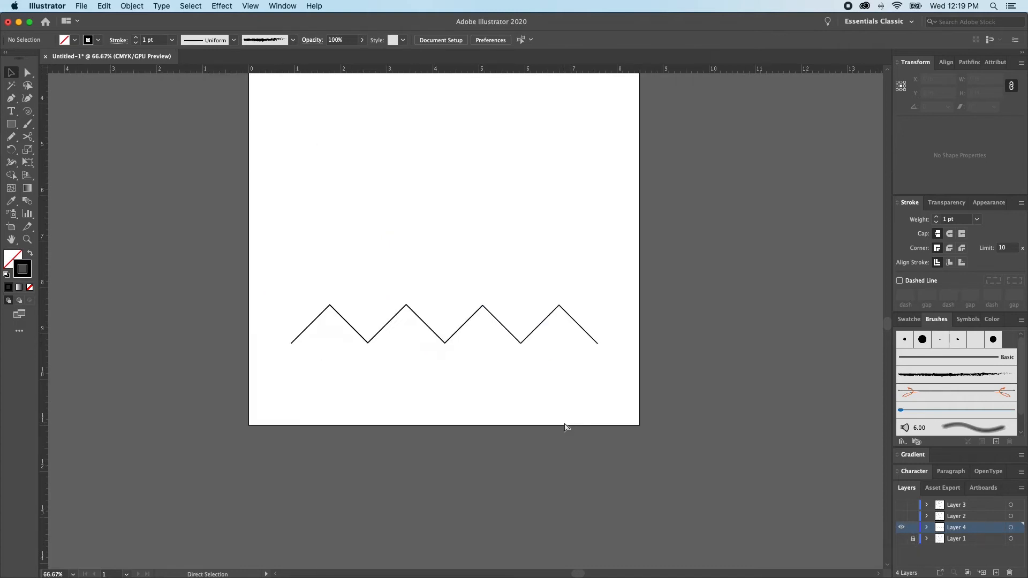
{"action": "left_click", "coordinate": [900, 538]}
Try to trace the spiral from its centre to its outer end with straight Pen segments through the template's anchor points.
{"action": "key", "text": "super+0"}
{"action": "key", "text": "p"}
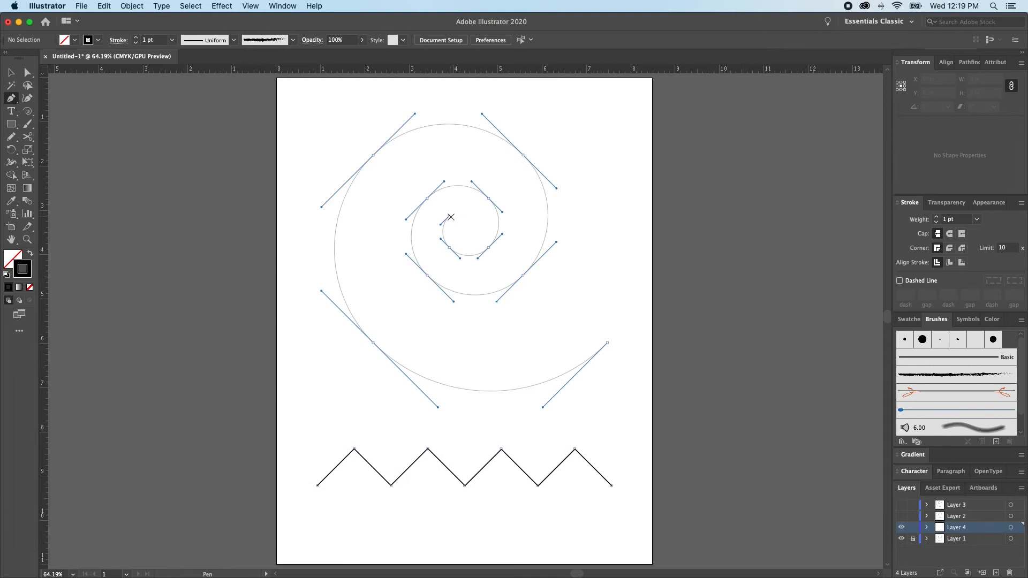
{"action": "left_click", "coordinate": [449, 216]}
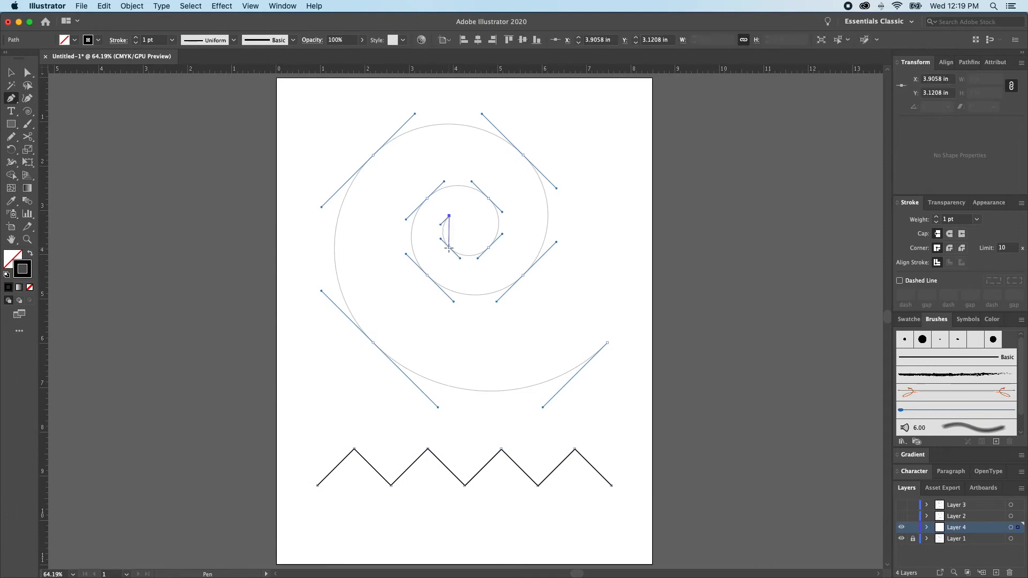
{"action": "left_click", "coordinate": [488, 248]}
{"action": "left_click", "coordinate": [489, 200]}
{"action": "left_click", "coordinate": [426, 199]}
{"action": "left_click", "coordinate": [426, 276]}
{"action": "left_click", "coordinate": [523, 275]}
{"action": "left_click", "coordinate": [522, 155]}
{"action": "left_click", "coordinate": [372, 155]}
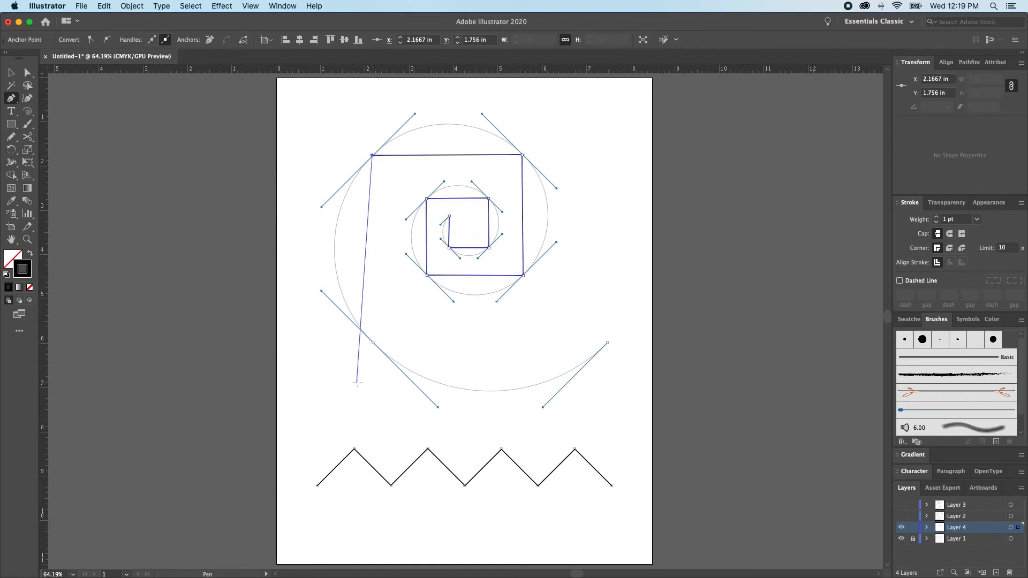
{"action": "left_click", "coordinate": [373, 343]}
{"action": "left_click", "coordinate": [607, 342]}
Check the straight-sided spiral with Layer 1 briefly hidden, and undo the whole spiral path.
{"action": "left_click", "coordinate": [900, 538]}
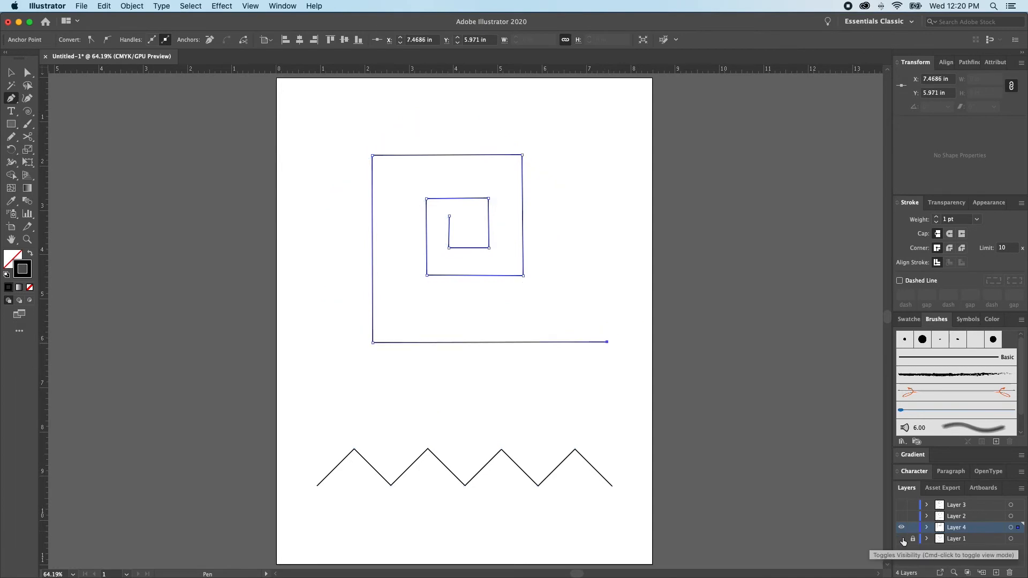
{"action": "left_click", "coordinate": [901, 538]}
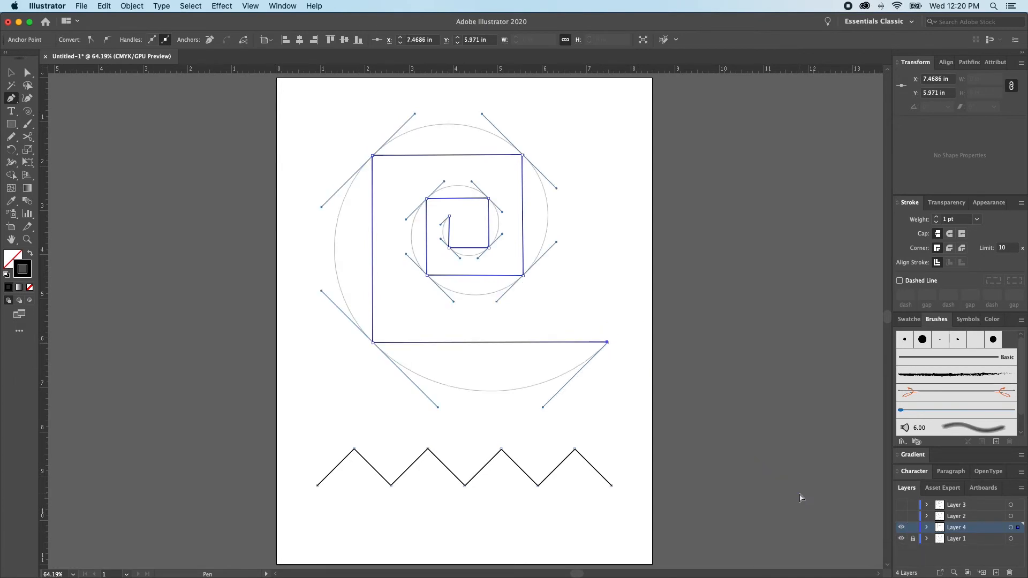
{"action": "key", "text": "super+z"}
{"action": "key", "text": "super+z"}
{"action": "key", "text": "super+z"}
{"action": "key", "text": "super+z"}
{"action": "key", "text": "super+z"}
{"action": "key", "text": "super+z"}
{"action": "key", "text": "super+z"}
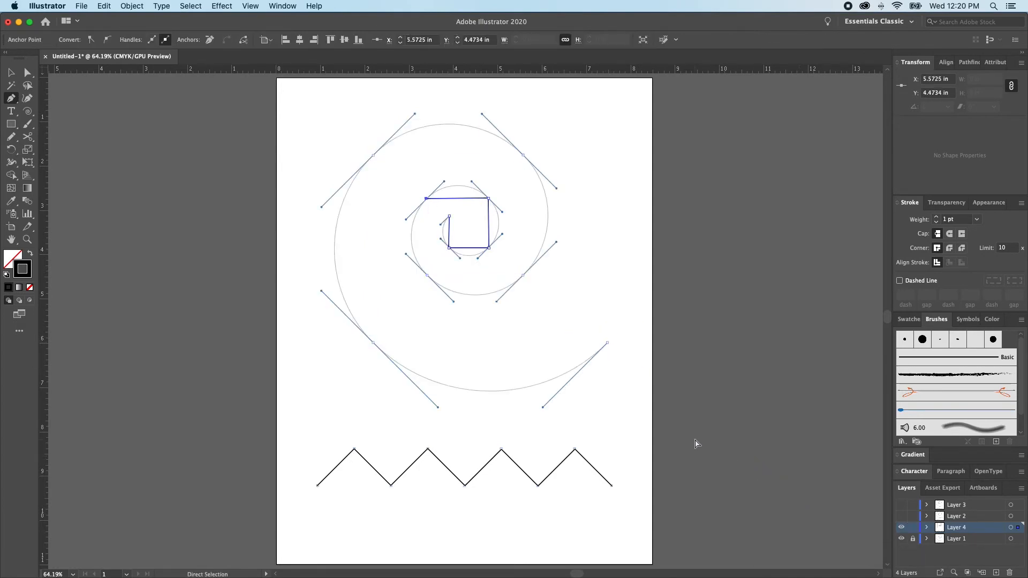
{"action": "key", "text": "super+z"}
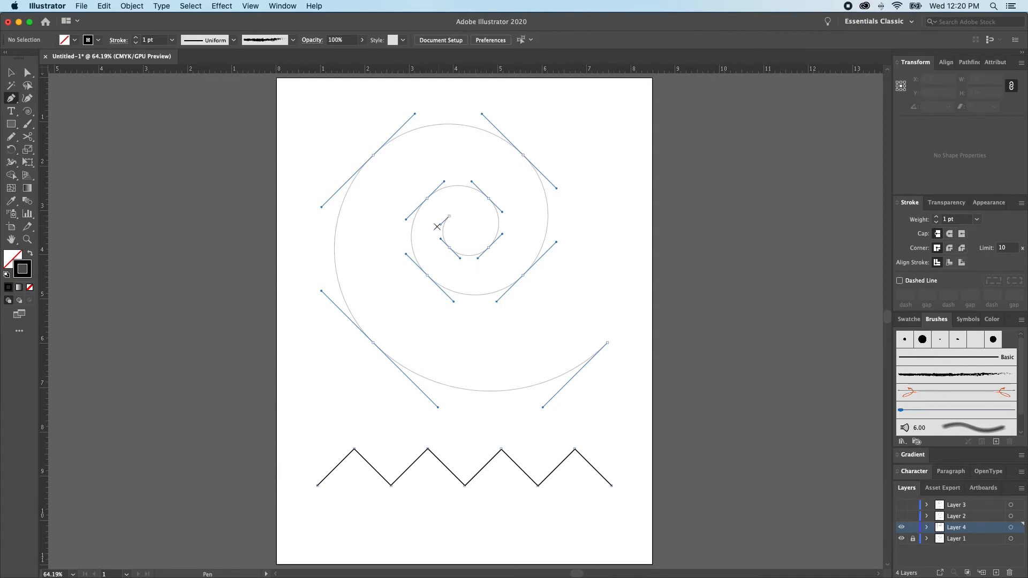
Start the spiral at its centre with the Pen tool, placing the first two smooth anchors with handles matching the template guides.
{"action": "left_click", "coordinate": [449, 216]}
{"action": "mouse_move", "coordinate": [450, 218]}
{"action": "left_mouse_down"}
{"action": "mouse_move", "coordinate": [438, 230]}
{"action": "mouse_move", "coordinate": [456, 237]}
{"action": "left_mouse_up"}
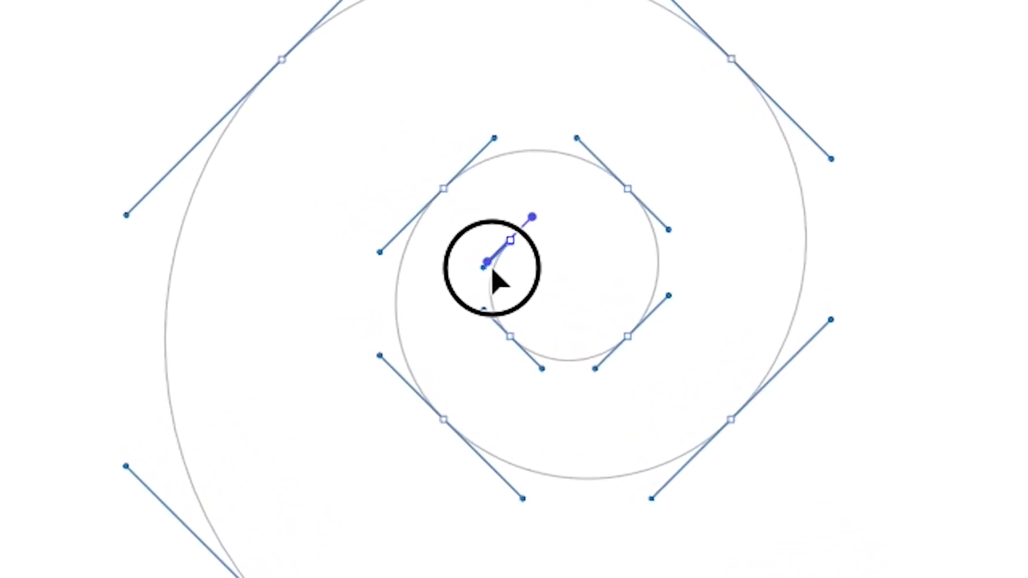
{"action": "left_click_drag", "start_coordinate": [492, 272], "coordinate": [491, 276]}
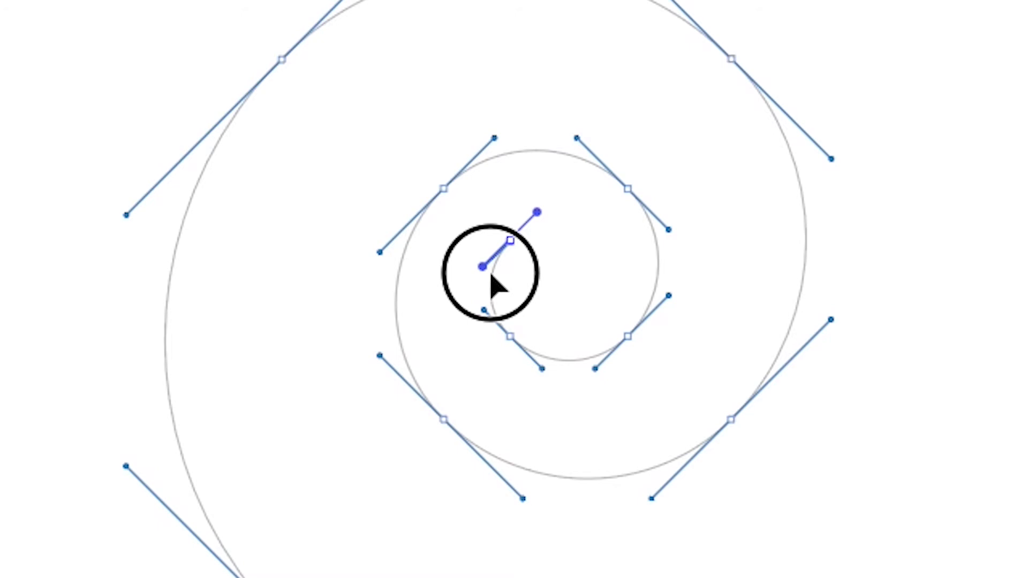
{"action": "left_click_drag", "start_coordinate": [492, 277], "coordinate": [490, 274]}
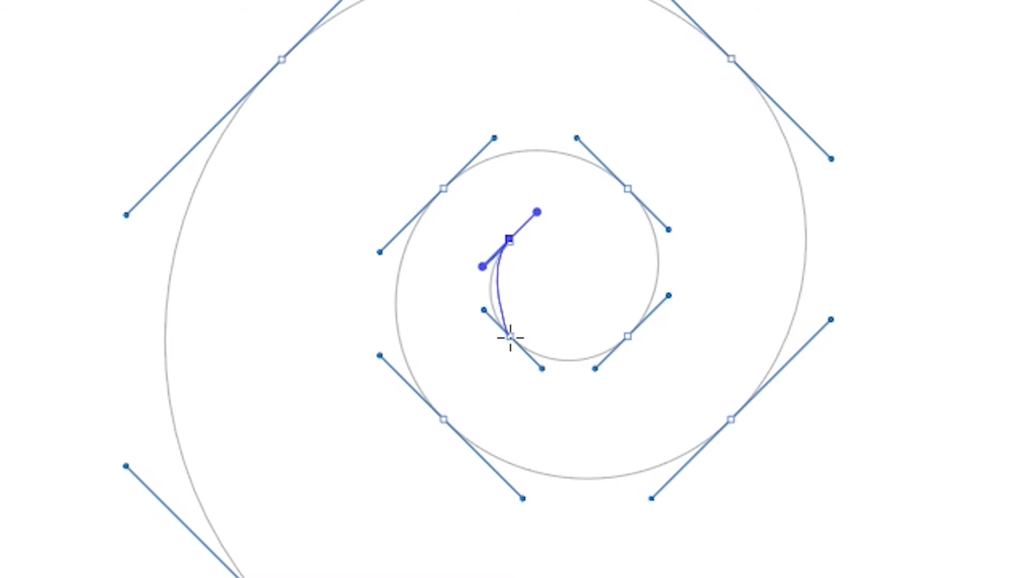
{"action": "left_click_drag", "start_coordinate": [510, 337], "coordinate": [534, 365]}
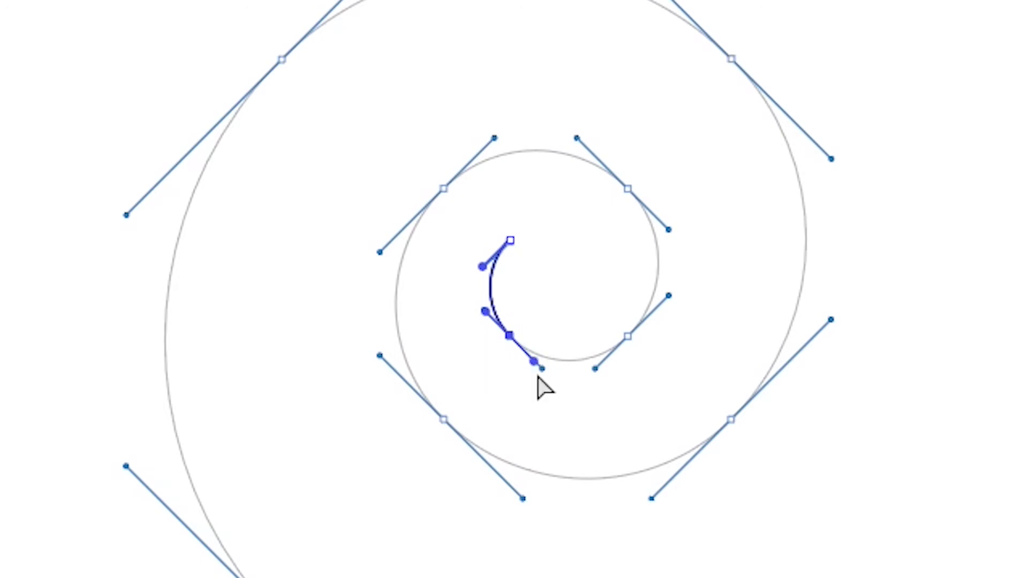
{"action": "left_click", "coordinate": [537, 366]}
{"action": "left_click_drag", "start_coordinate": [536, 368], "coordinate": [543, 368]}
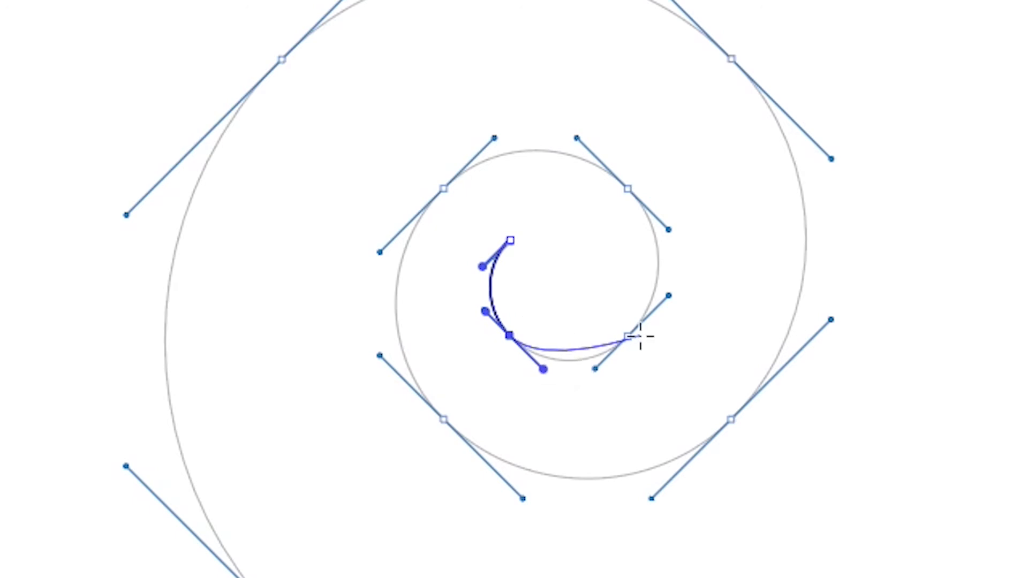
Continue the inner spiral with smooth anchors at the next five template points, pulling each one's handles along the guide lines.
{"action": "left_click_drag", "start_coordinate": [627, 338], "coordinate": [658, 311]}
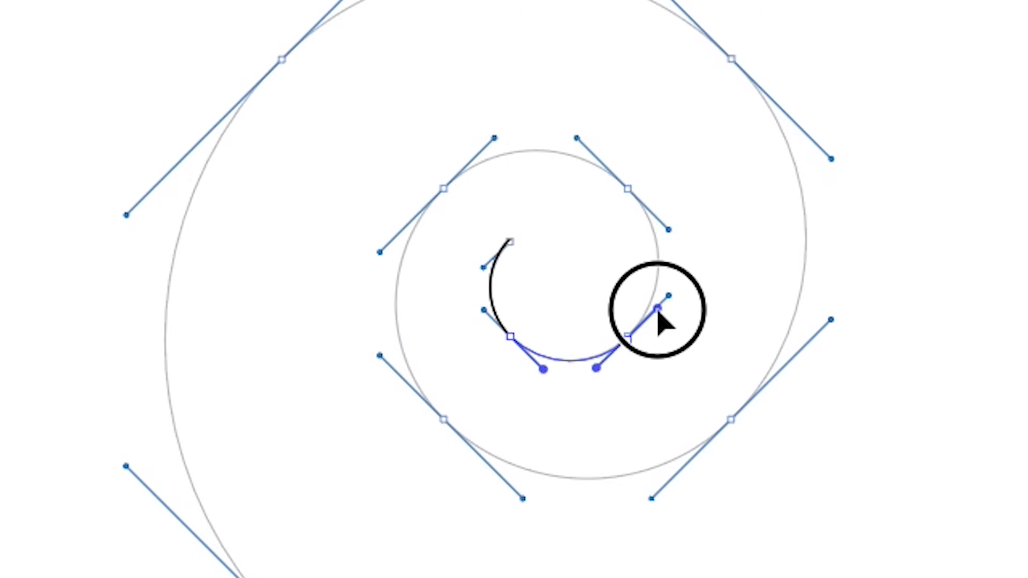
{"action": "left_click_drag", "start_coordinate": [657, 310], "coordinate": [673, 300]}
{"action": "left_click_drag", "start_coordinate": [627, 189], "coordinate": [578, 143]}
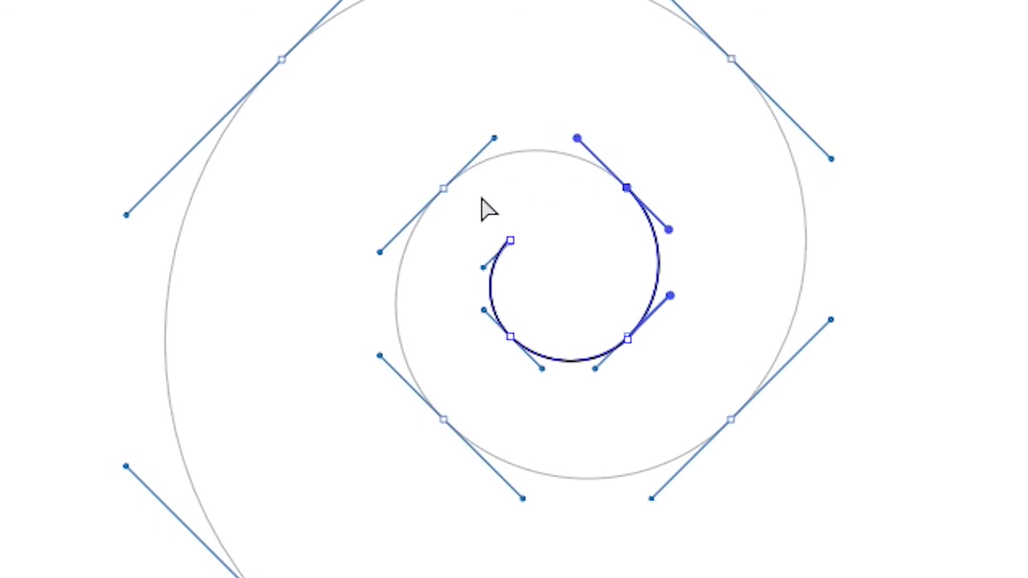
{"action": "left_click_drag", "start_coordinate": [442, 189], "coordinate": [379, 251]}
{"action": "left_click_drag", "start_coordinate": [444, 422], "coordinate": [522, 498]}
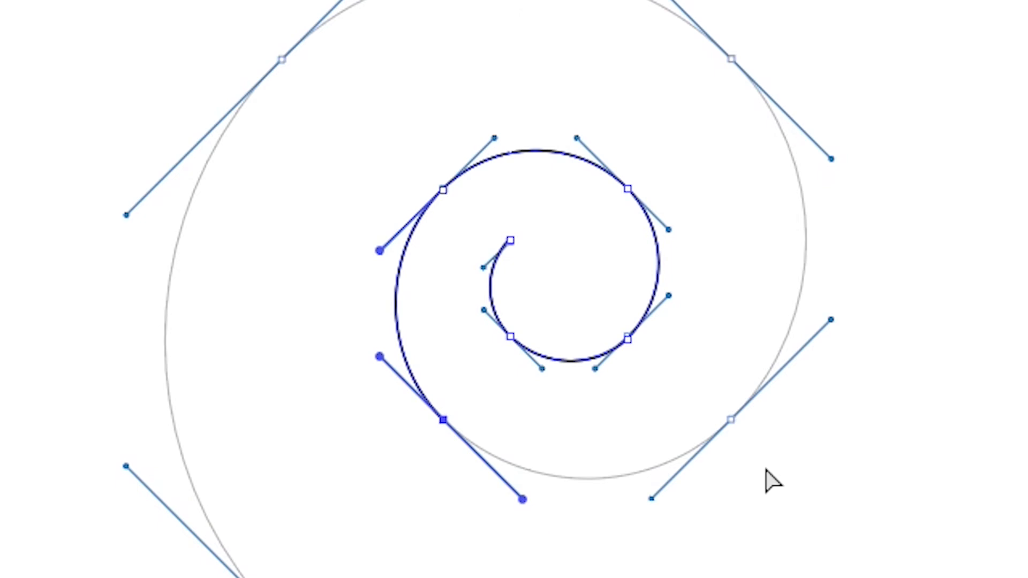
{"action": "left_click", "coordinate": [730, 420]}
{"action": "left_click_drag", "start_coordinate": [730, 421], "coordinate": [807, 345]}
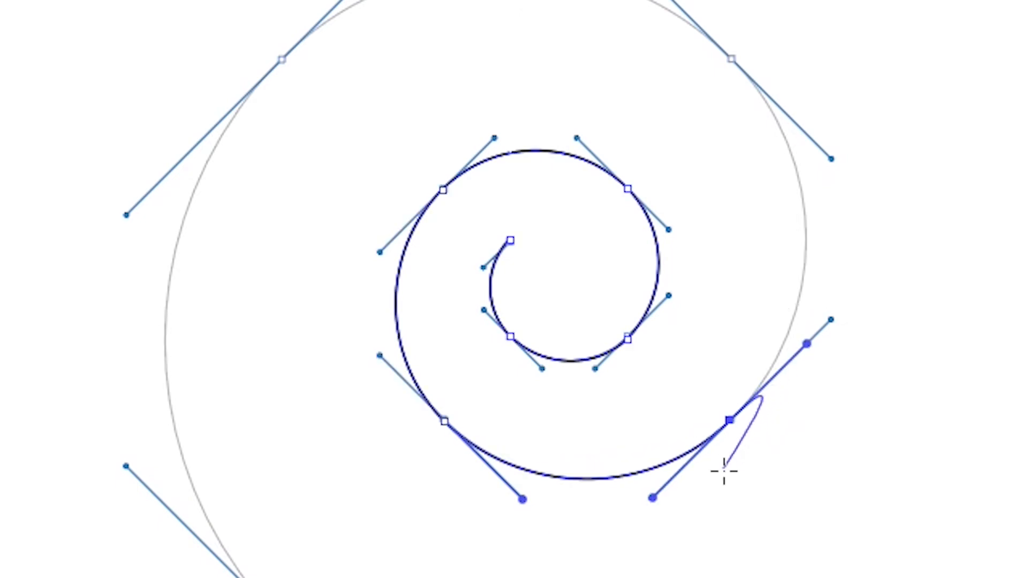
Try to resume the ended spiral path from its last anchor with the outgoing handle removed.
{"action": "left_click", "coordinate": [793, 420], "text": "ctrl"}
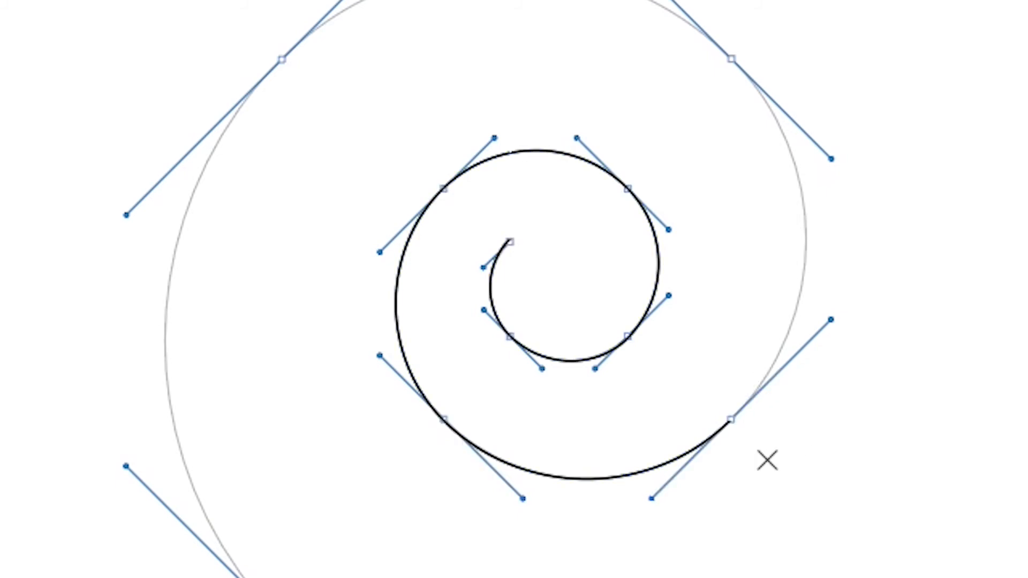
{"action": "left_click", "coordinate": [732, 422]}
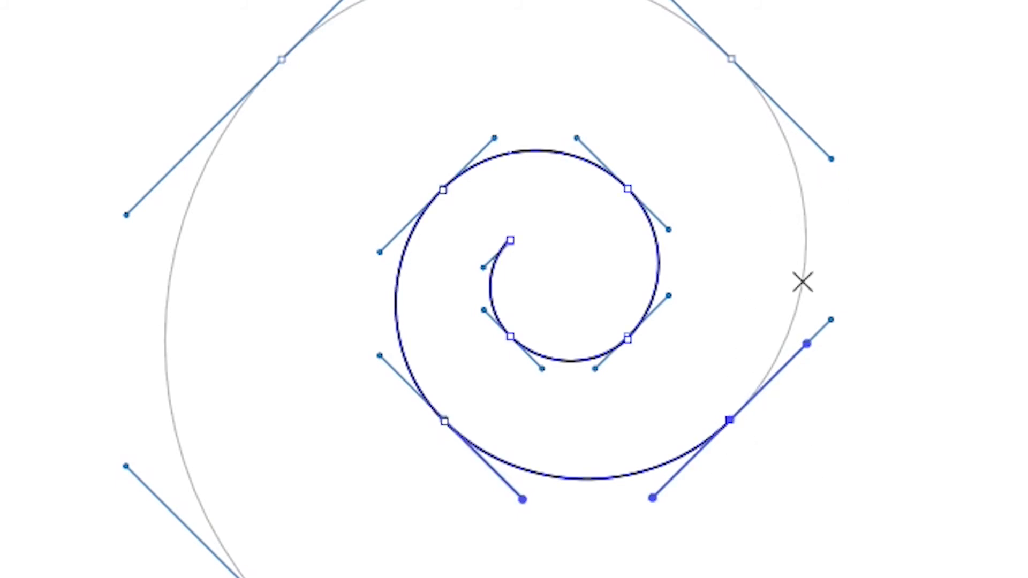
{"action": "left_click", "coordinate": [729, 422]}
{"action": "left_click_drag", "start_coordinate": [801, 224], "coordinate": [796, 218]}
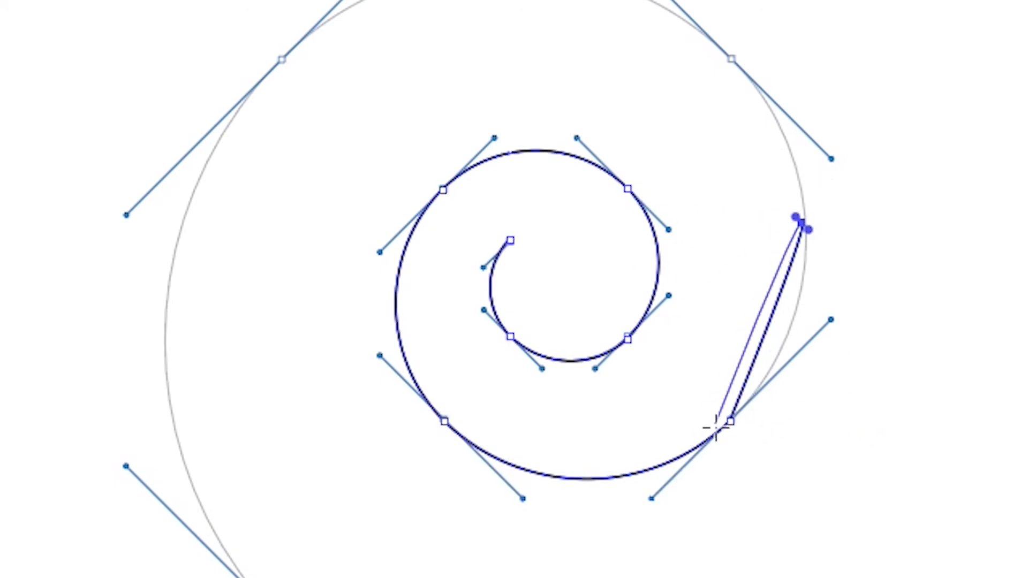
{"action": "key", "text": "ctrl+z"}
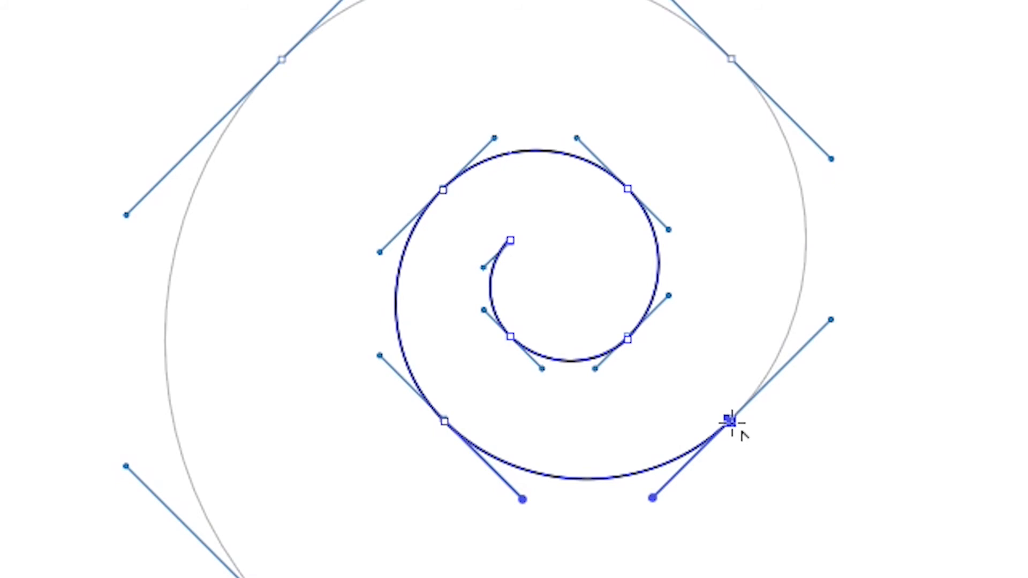
Pull the last anchor's outgoing handle out to its guide end, and trace the outer curve through the next two smooth anchors.
{"action": "mouse_move", "coordinate": [730, 422]}
{"action": "left_mouse_down"}
{"action": "mouse_move", "coordinate": [752, 420]}
{"action": "mouse_move", "coordinate": [847, 345]}
{"action": "left_mouse_up"}
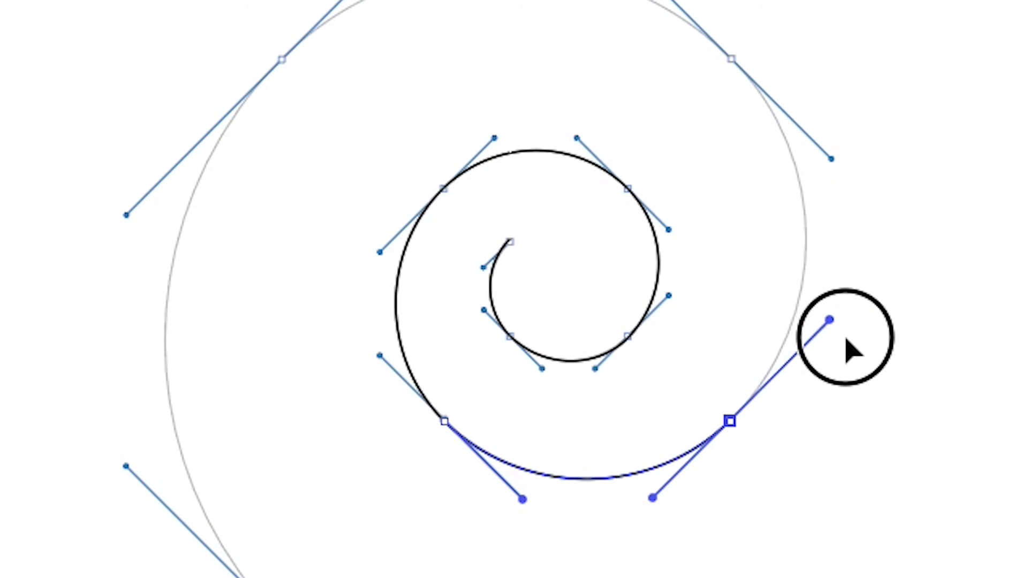
{"action": "left_click_drag", "start_coordinate": [849, 343], "coordinate": [849, 343]}
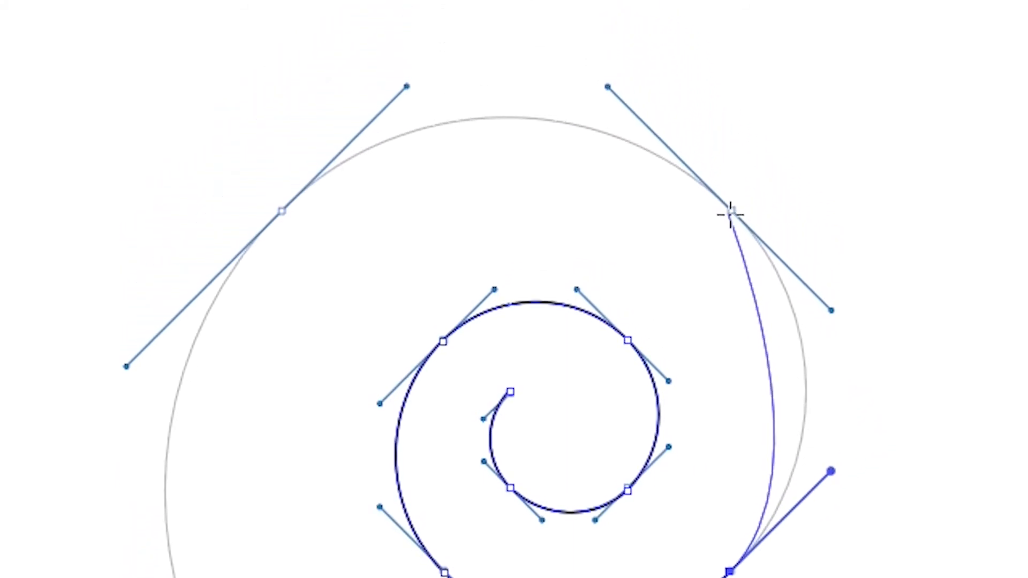
{"action": "left_click_drag", "start_coordinate": [730, 212], "coordinate": [606, 88]}
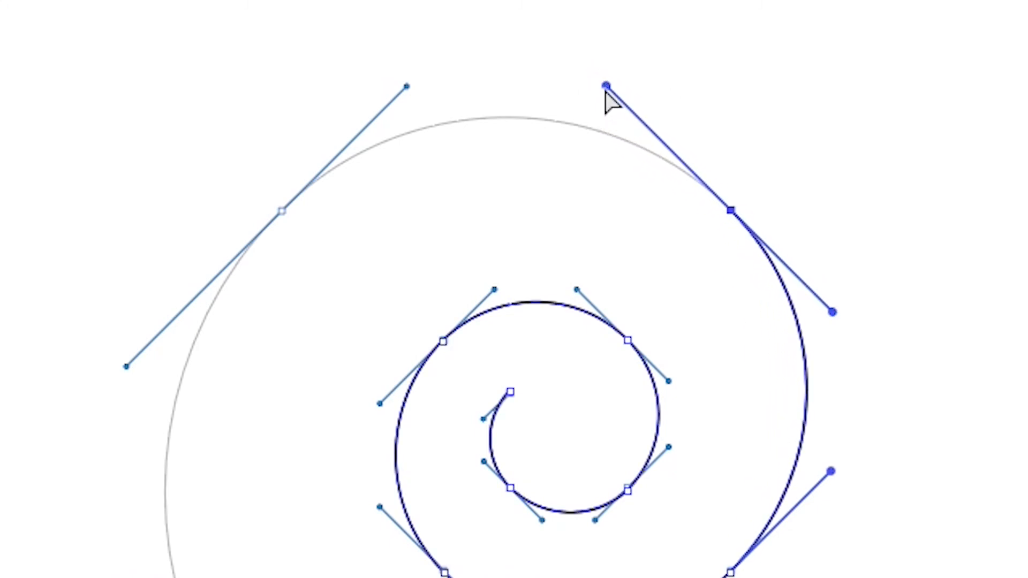
{"action": "left_click_drag", "start_coordinate": [281, 211], "coordinate": [133, 375]}
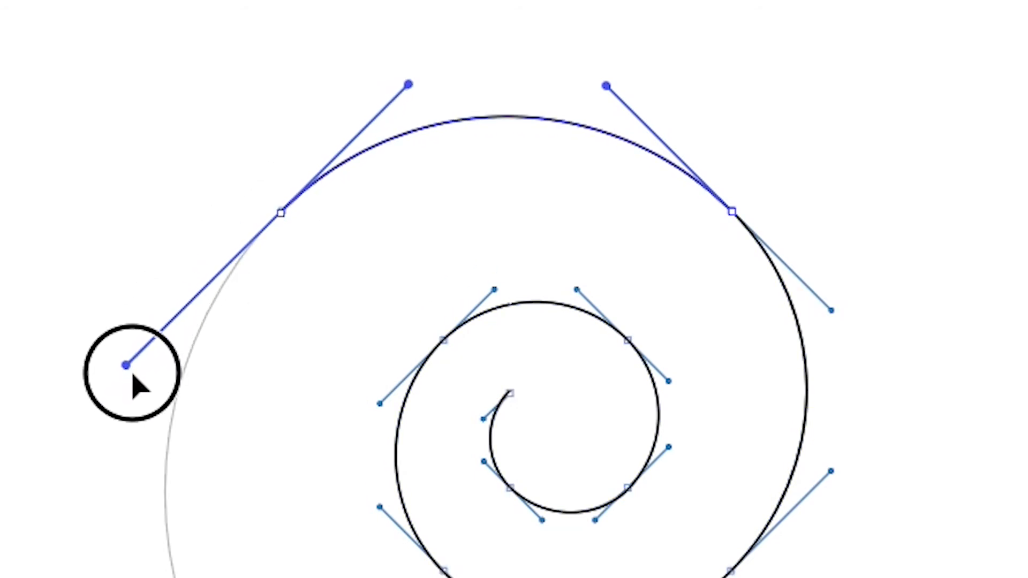
Finish the spiral's outer curve with smooth anchors at the last two template points, matching handles to the guides, and deselect the path.
{"action": "left_click_drag", "start_coordinate": [361, 387], "coordinate": [441, 464]}
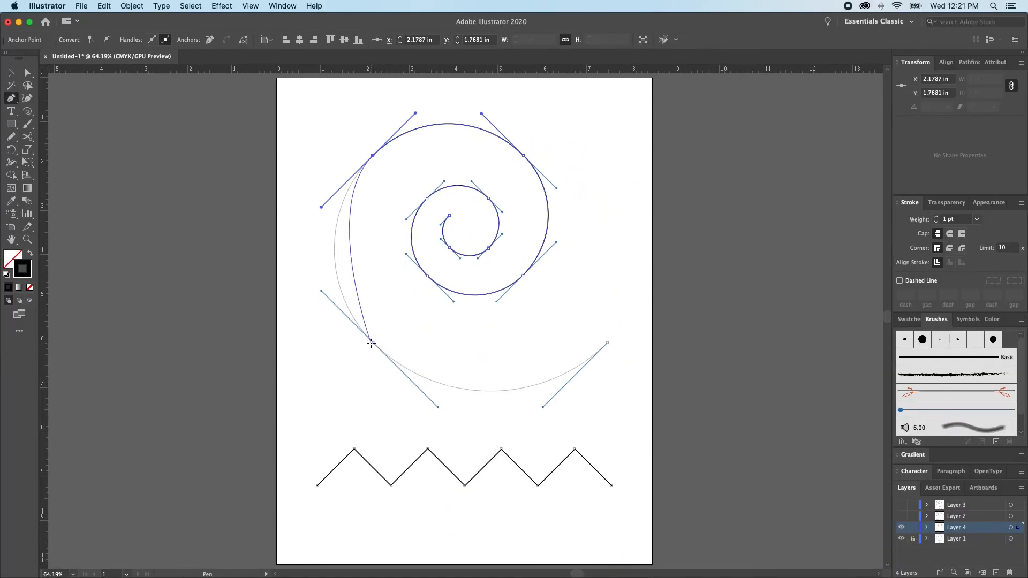
{"action": "left_click", "coordinate": [373, 343]}
{"action": "left_click_drag", "start_coordinate": [404, 385], "coordinate": [437, 408]}
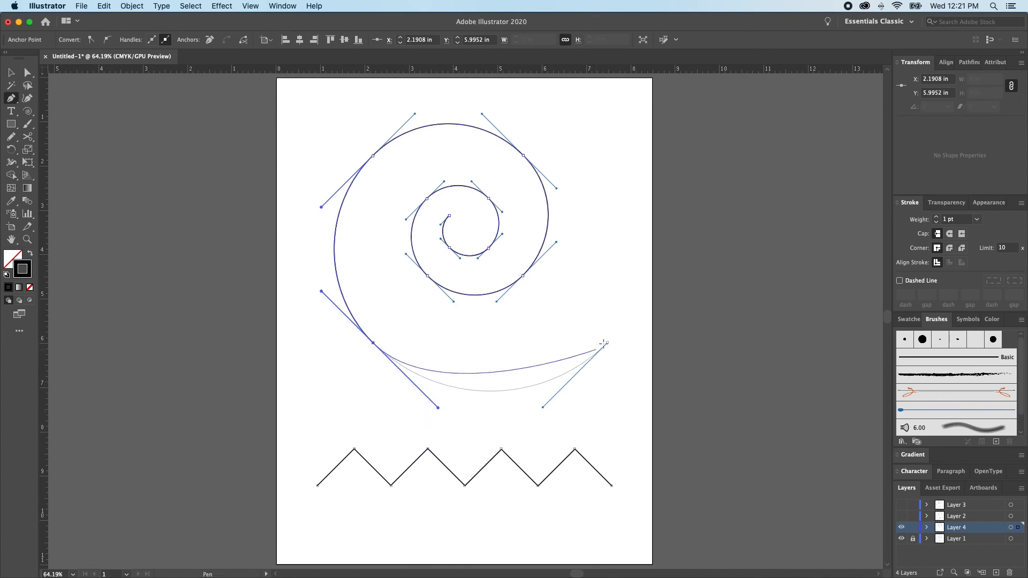
{"action": "left_click_drag", "start_coordinate": [608, 343], "coordinate": [672, 278]}
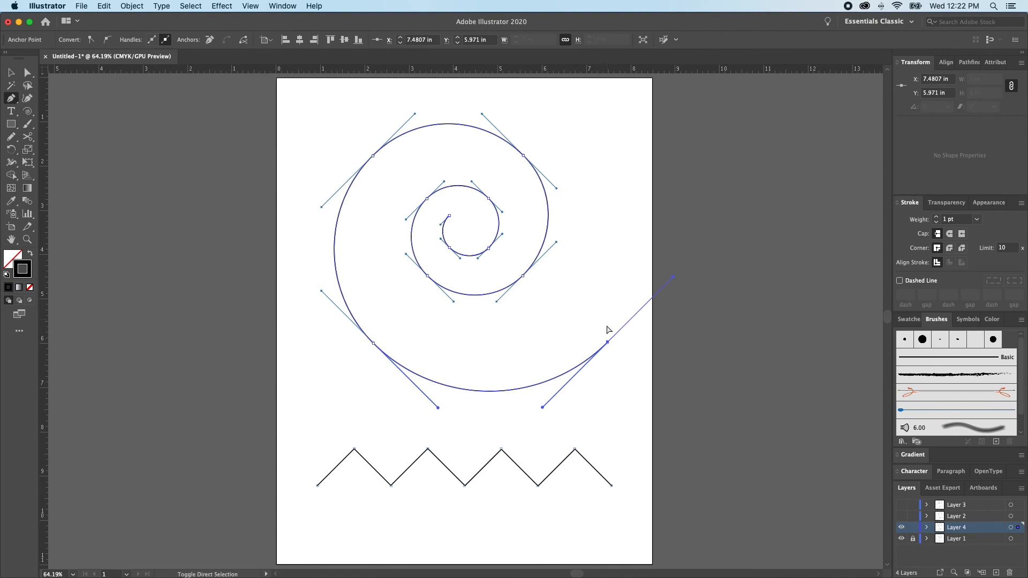
{"action": "key", "text": "super+shift+a"}
{"action": "key", "text": "v"}
Toggle the visibility of the Layer 1 template off and on to check the traced spiral and zigzag without the guides.
{"action": "left_click", "coordinate": [911, 538]}
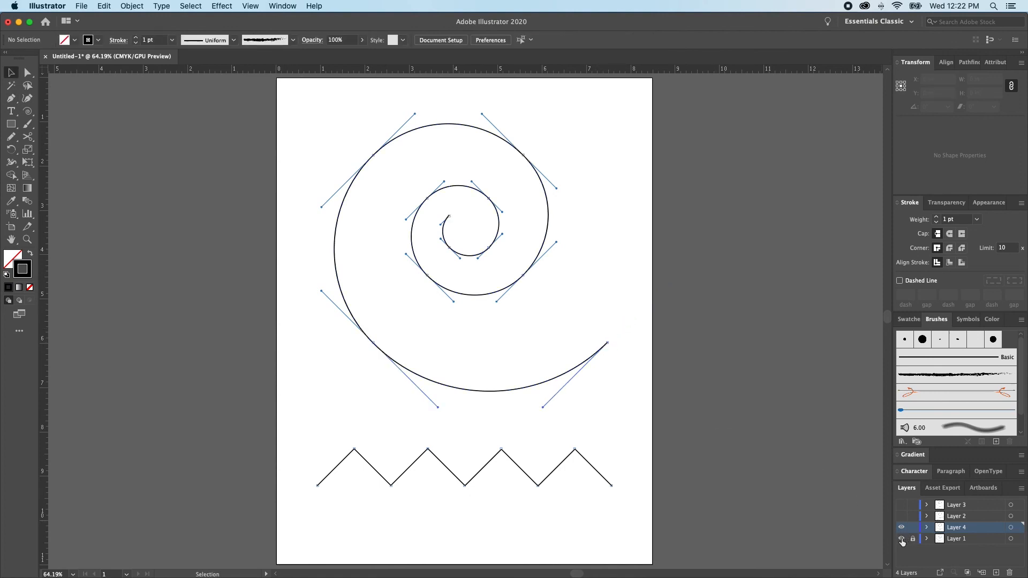
{"action": "left_click", "coordinate": [902, 538]}
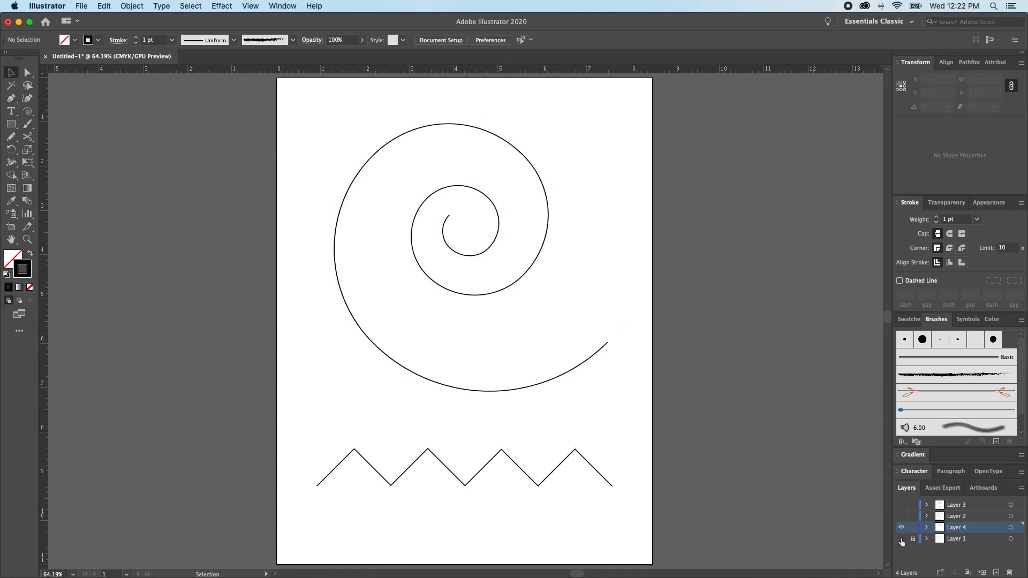
{"action": "left_click", "coordinate": [901, 539]}
{"action": "left_click", "coordinate": [901, 539]}
{"action": "left_click", "coordinate": [901, 540]}
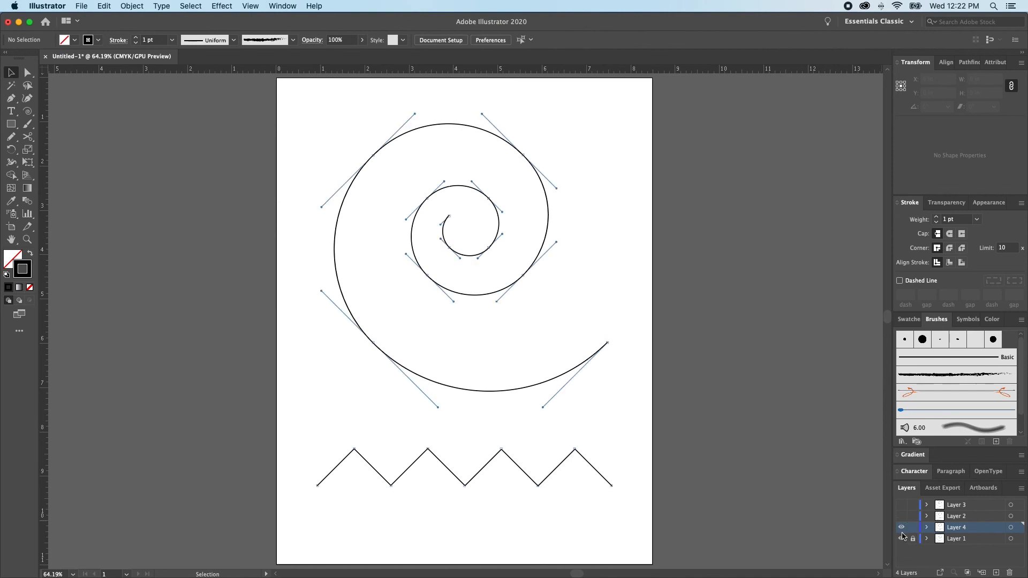